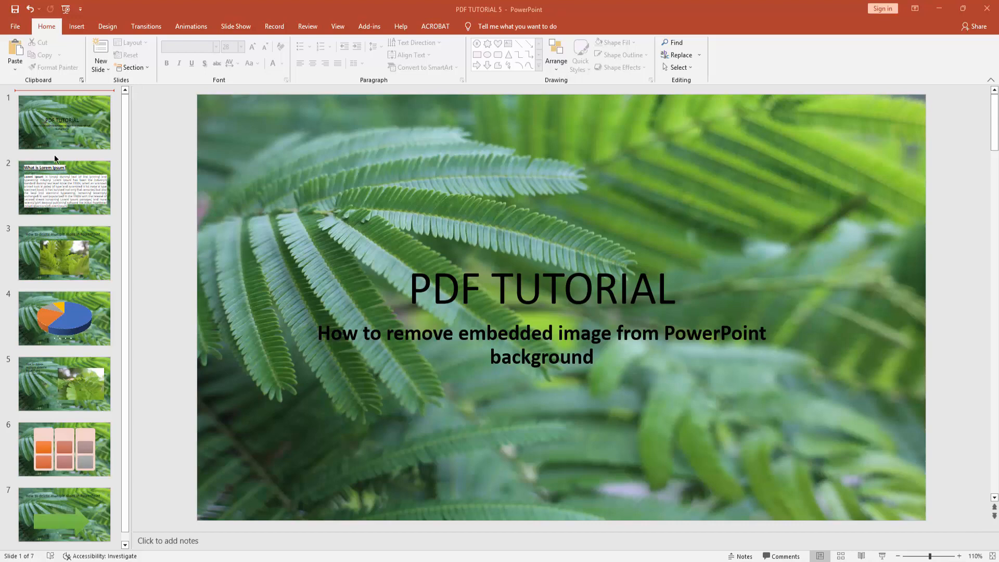
# - Review slides 2 through 5 with the fern background, then return to the title slide
pyautogui.click(58, 176)
pyautogui.click(63, 273)
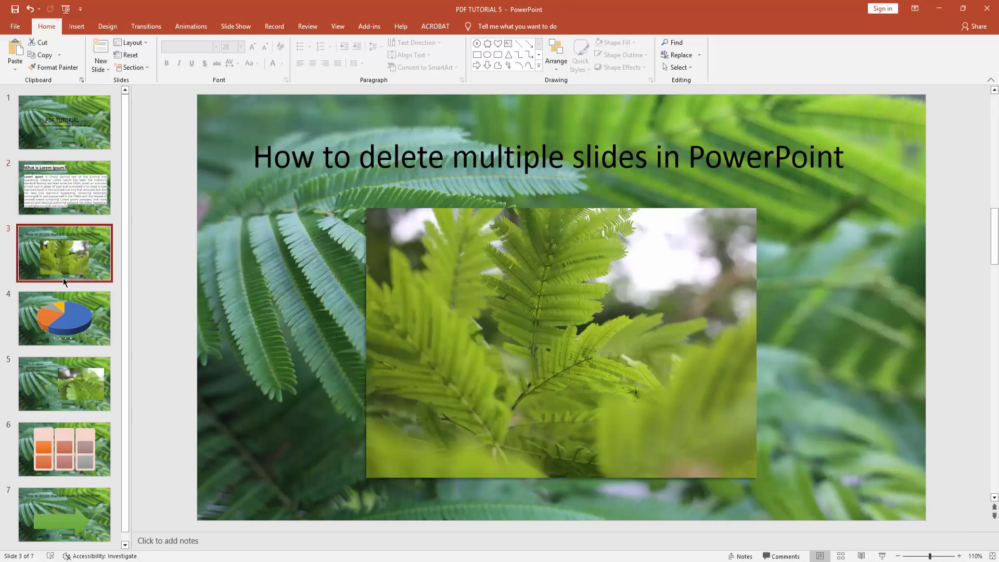
pyautogui.click(76, 314)
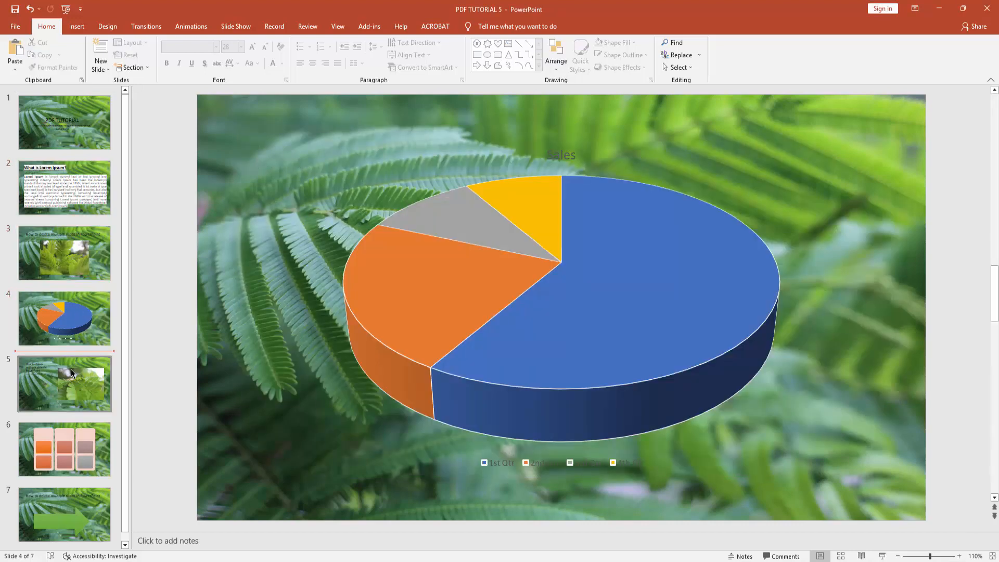
pyautogui.click(70, 370)
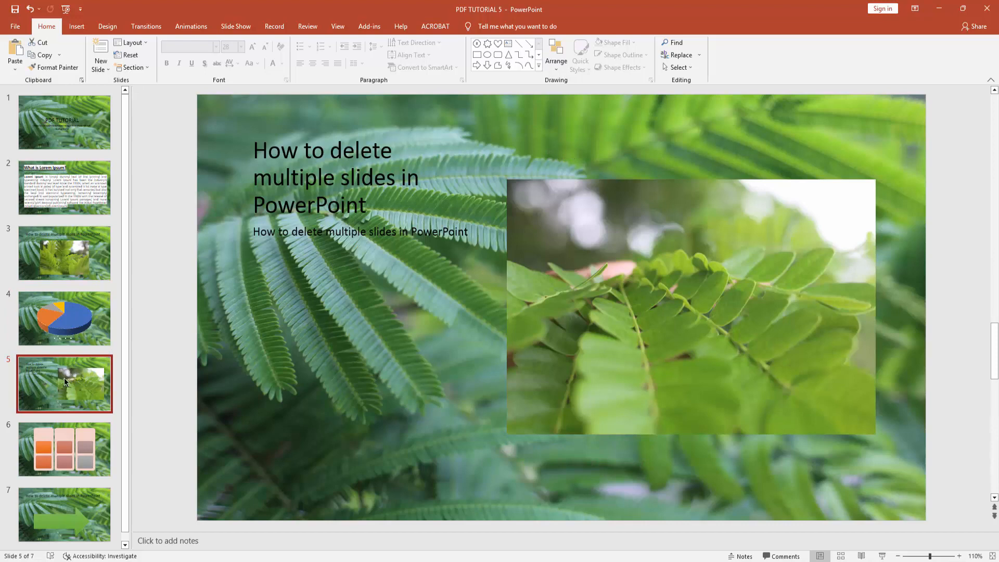
pyautogui.click(84, 131)
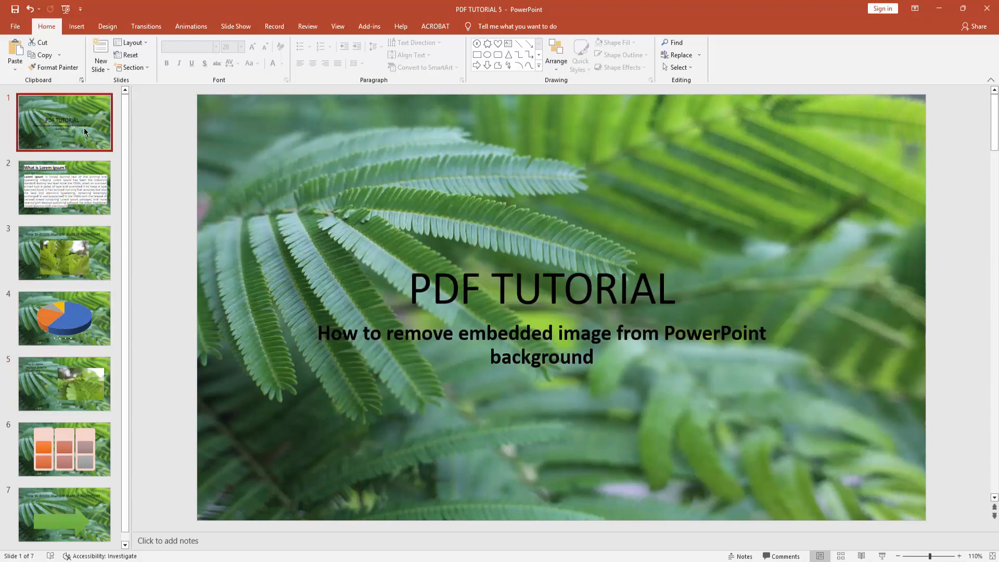
# - Switch from View into Slide Master editing
pyautogui.click(330, 31)
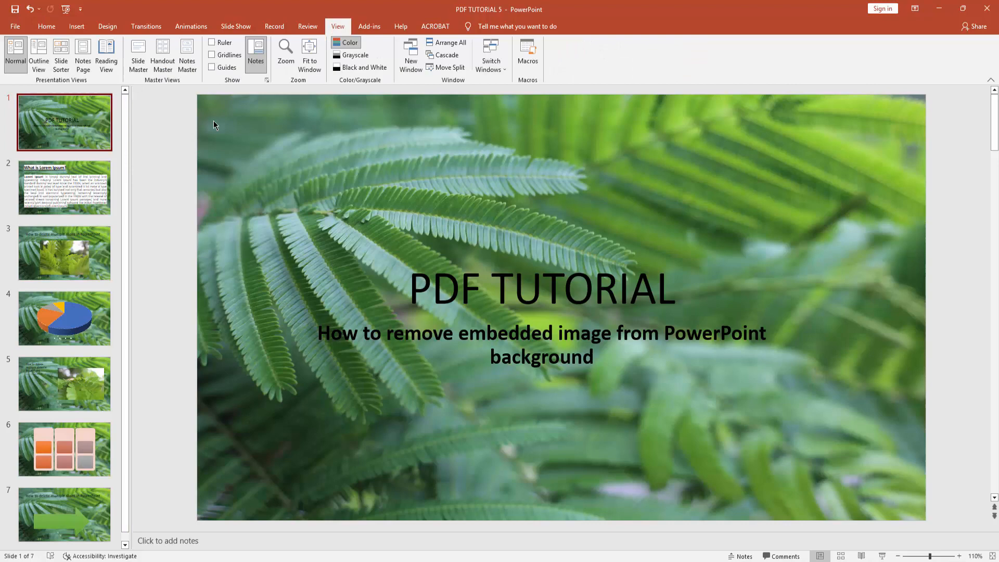
pyautogui.click(139, 59)
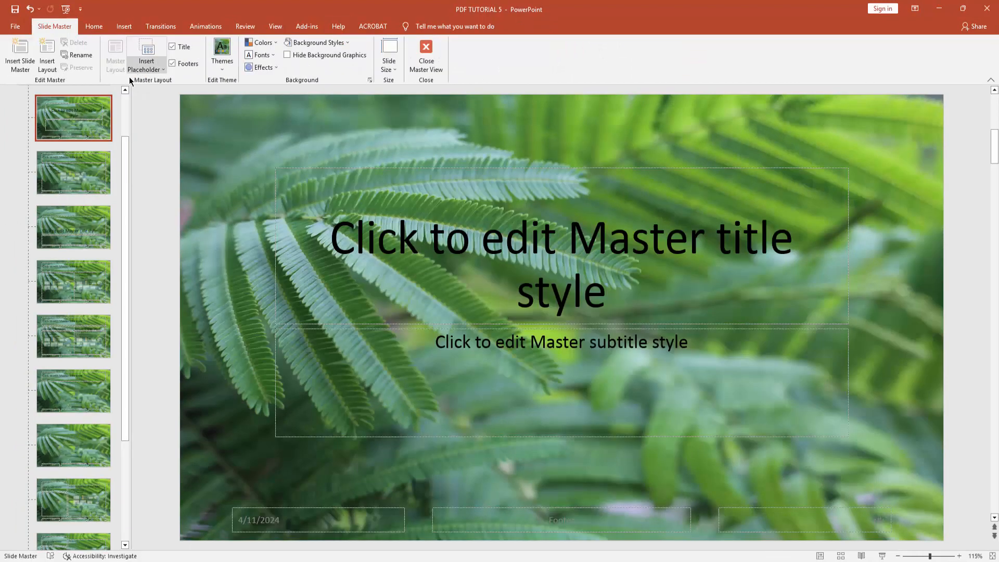
# - Remove the fern background picture from the top master slide
pyautogui.click(87, 137)
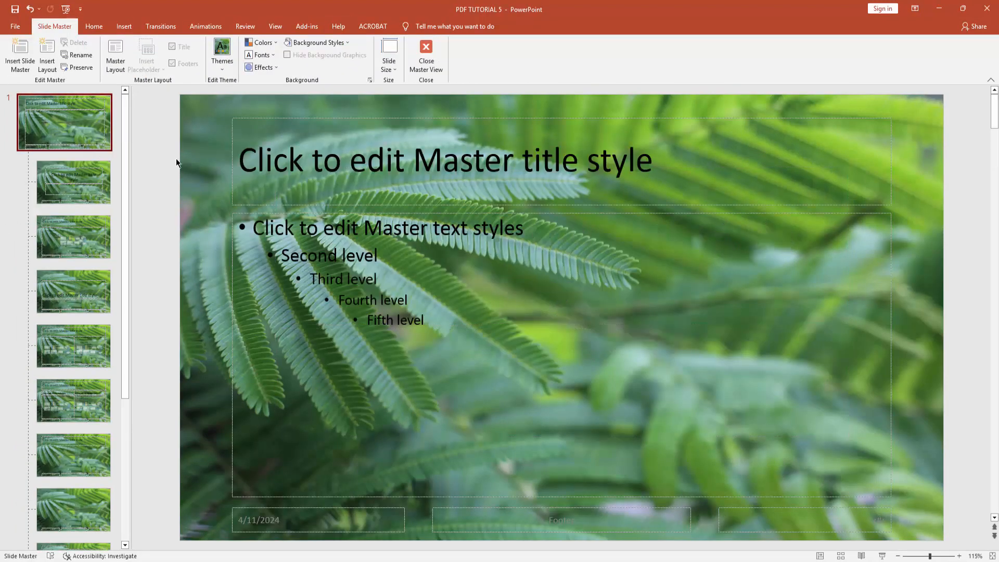
pyautogui.click(192, 163)
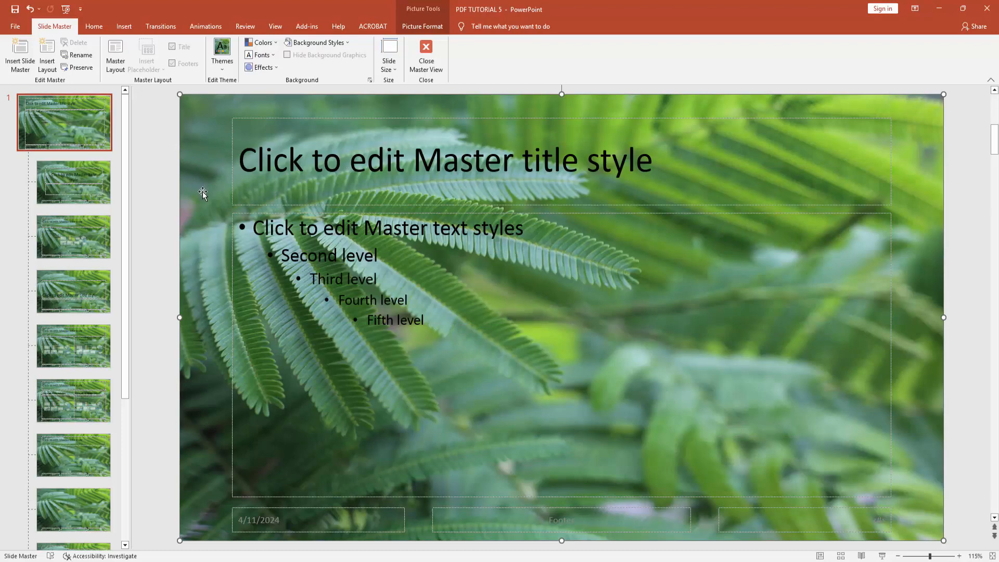
pyautogui.press('Delete')
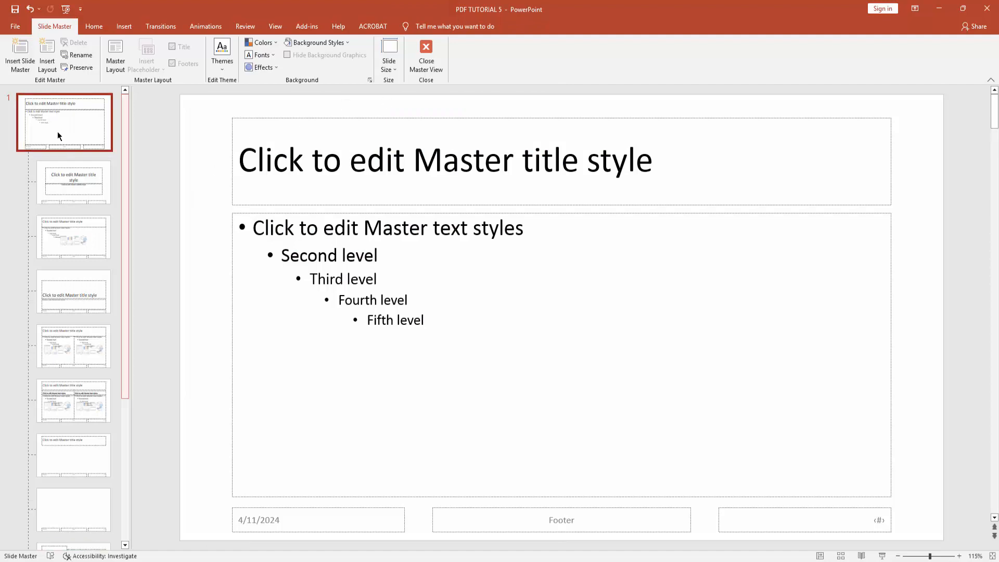
pyautogui.click(425, 59)
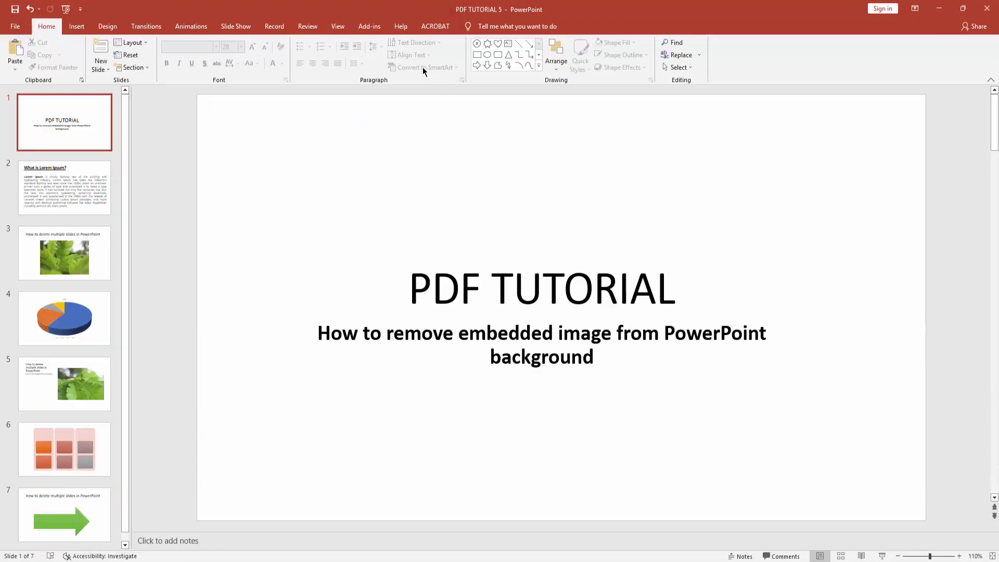
pyautogui.click(87, 188)
pyautogui.click(76, 270)
pyautogui.click(75, 339)
pyautogui.click(76, 363)
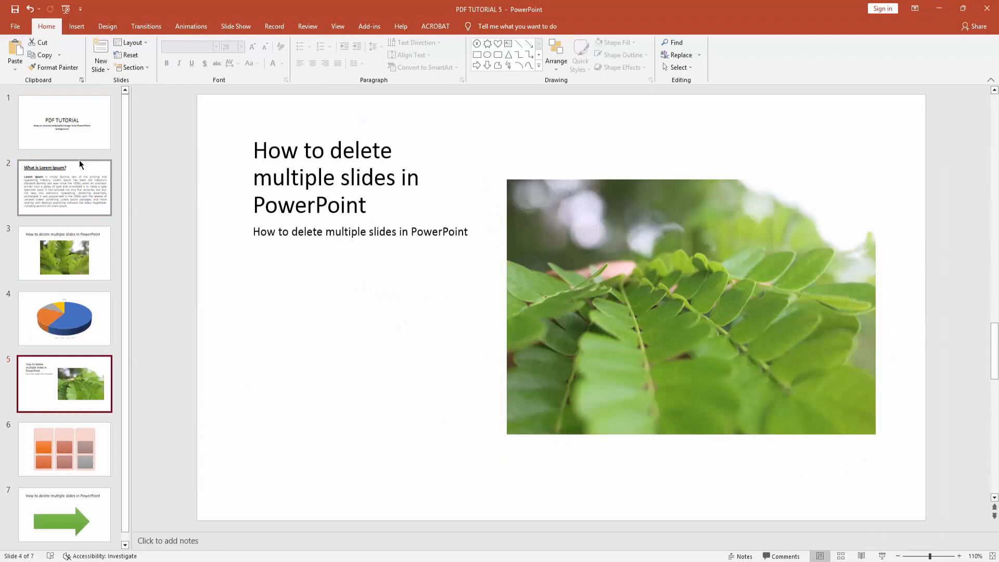
pyautogui.click(82, 131)
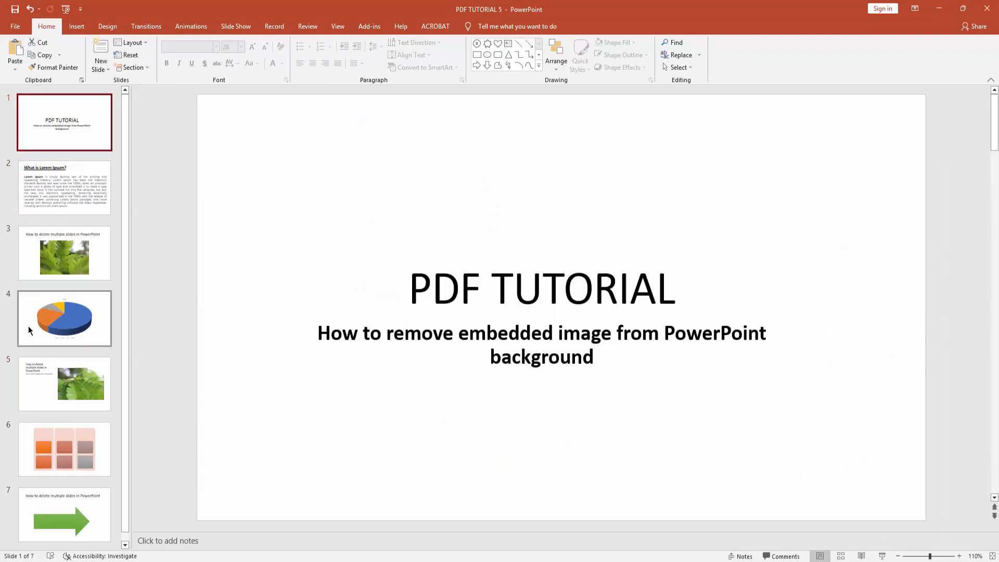
pyautogui.click(40, 453)
pyautogui.click(48, 515)
pyautogui.click(75, 264)
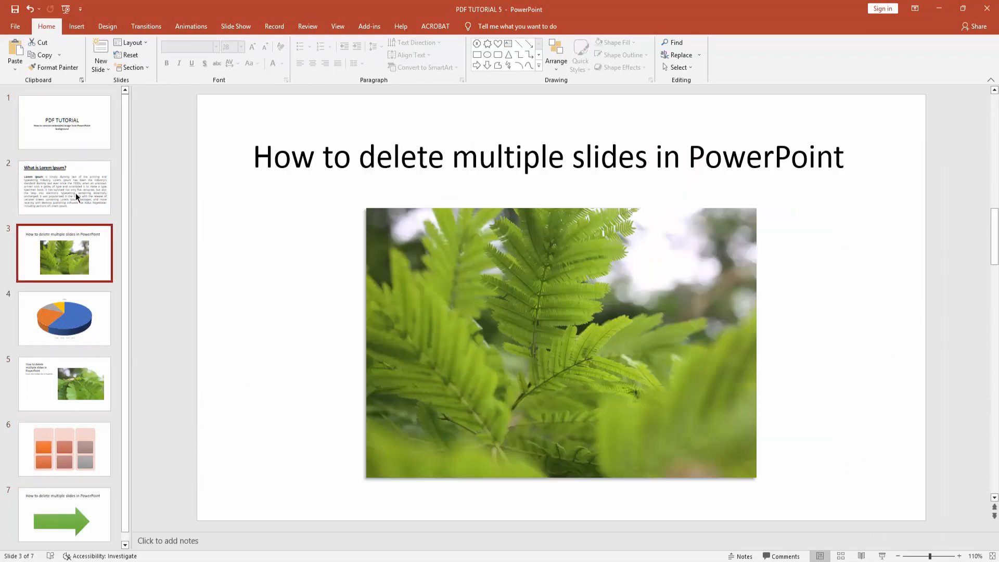
pyautogui.click(76, 184)
pyautogui.click(77, 141)
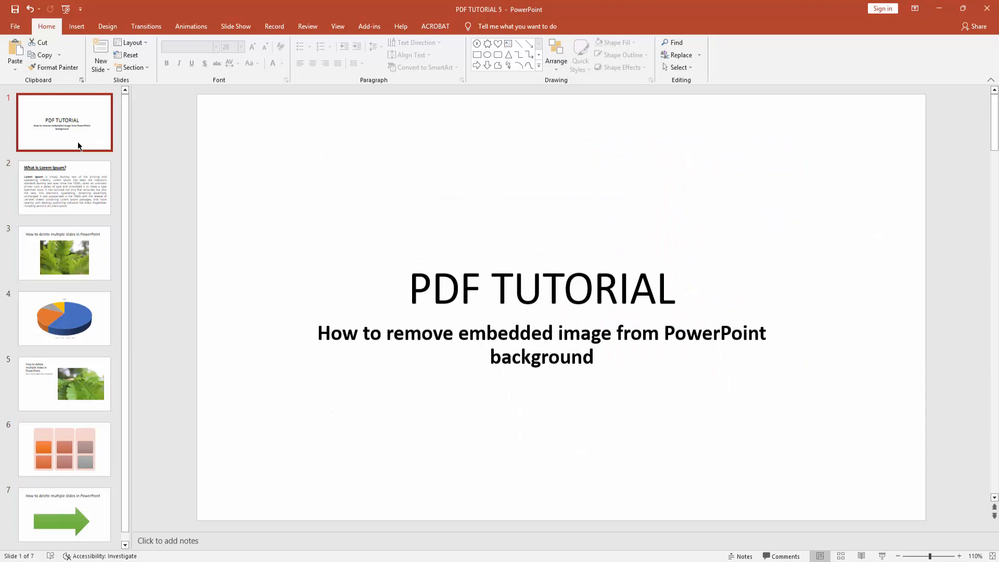